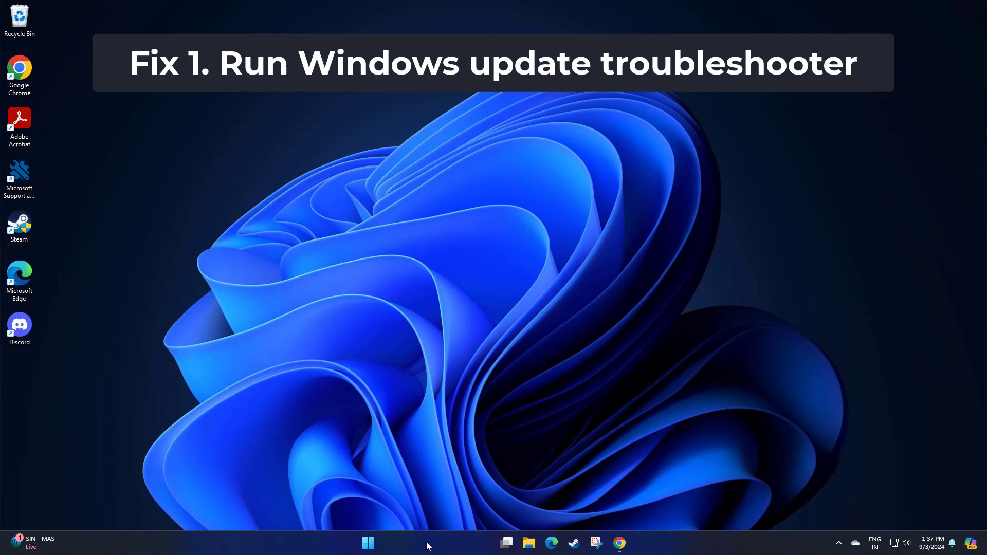
Search Windows for 'fix windows' and launch the Find and fix problems with Windows Update troubleshooter
click(427, 544)
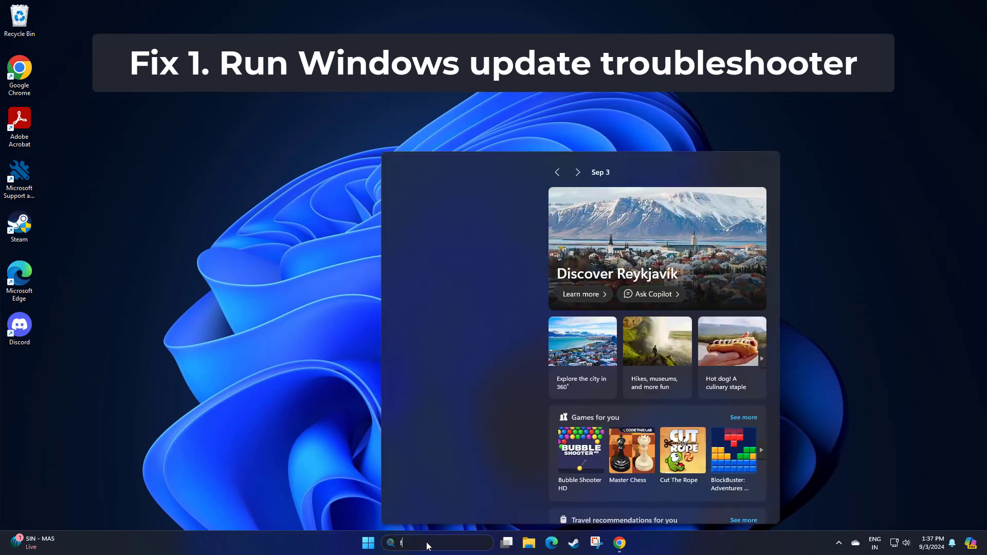
text(fix win)
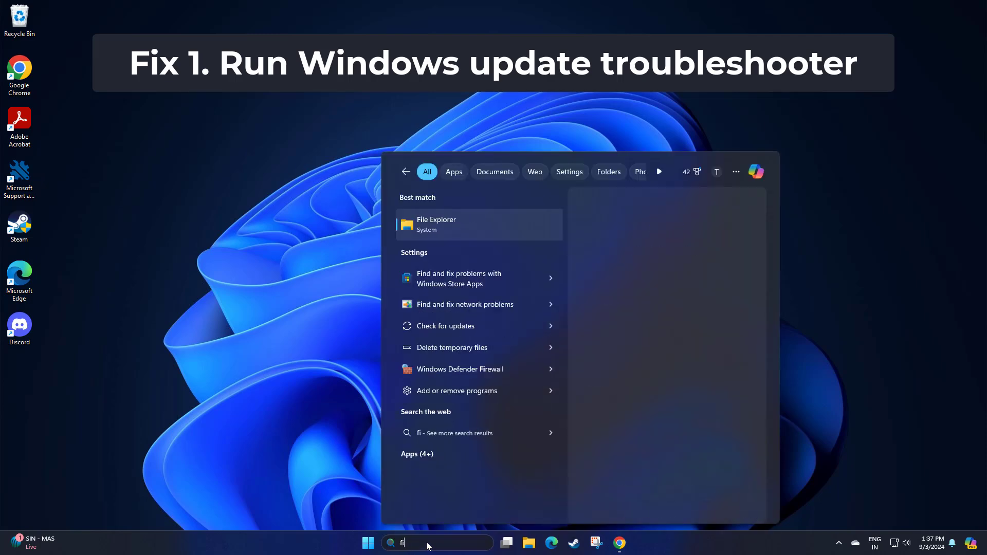
text(dows)
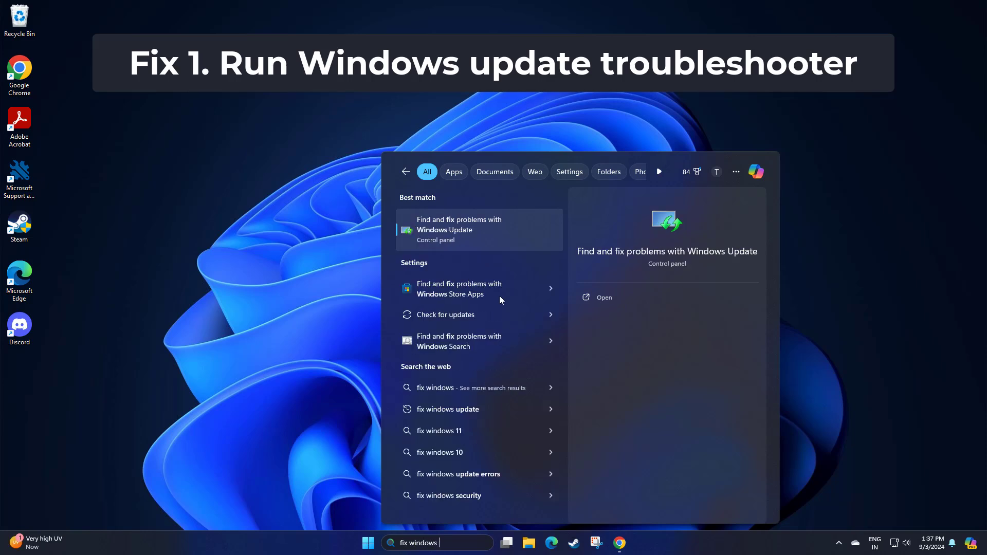
click(479, 221)
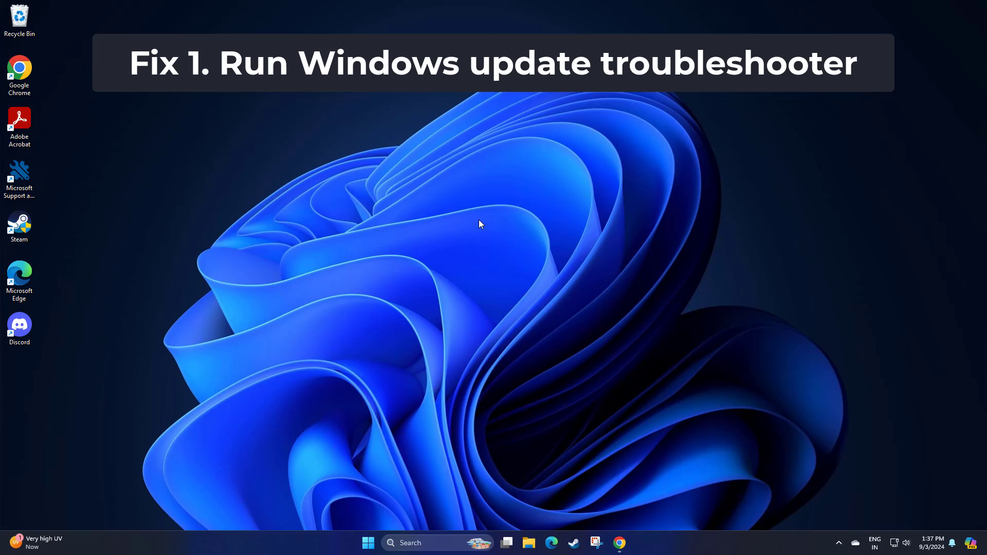
Start the Windows Update troubleshooter's detection and let it apply its fixes
click(572, 367)
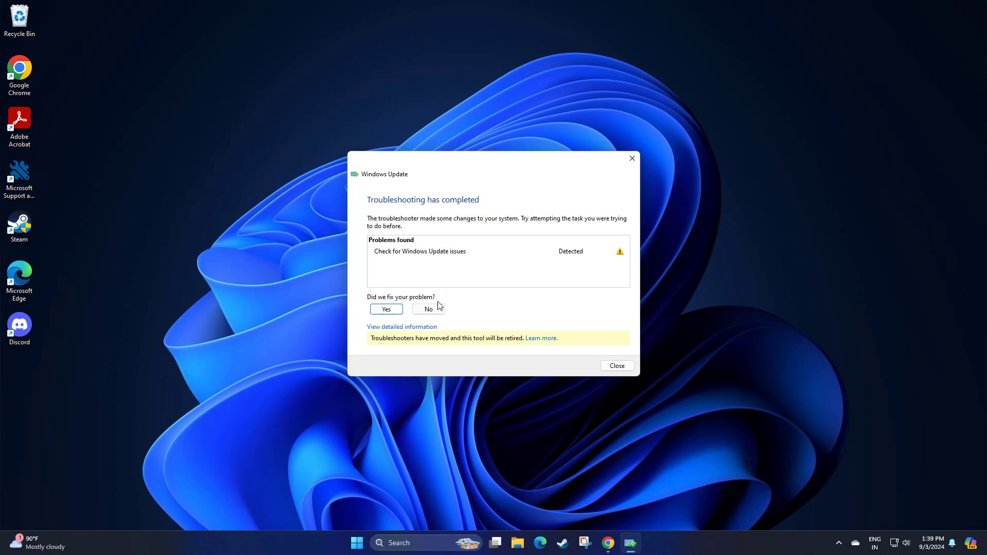
Close the finished troubleshooter and search Windows for 'note' to bring up Notepad
click(618, 366)
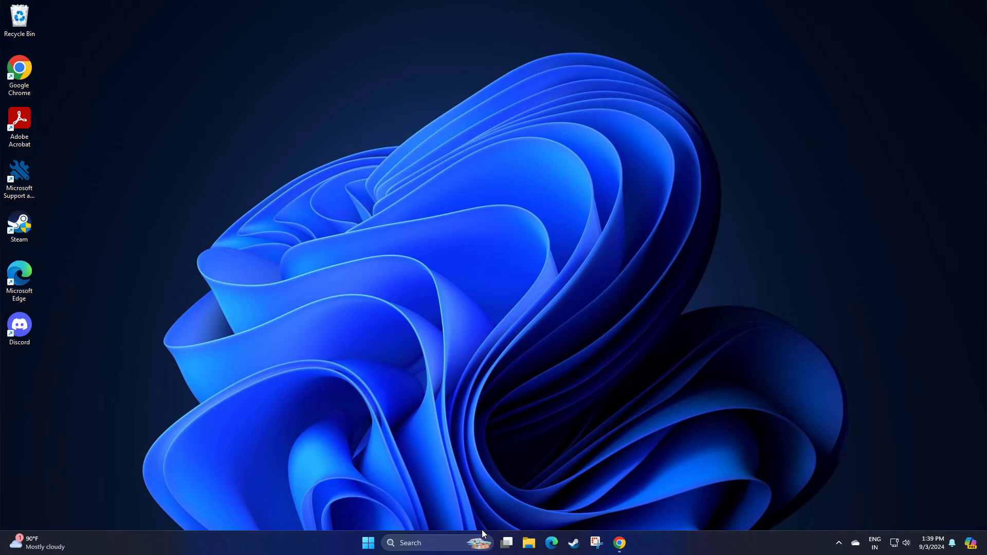
click(437, 543)
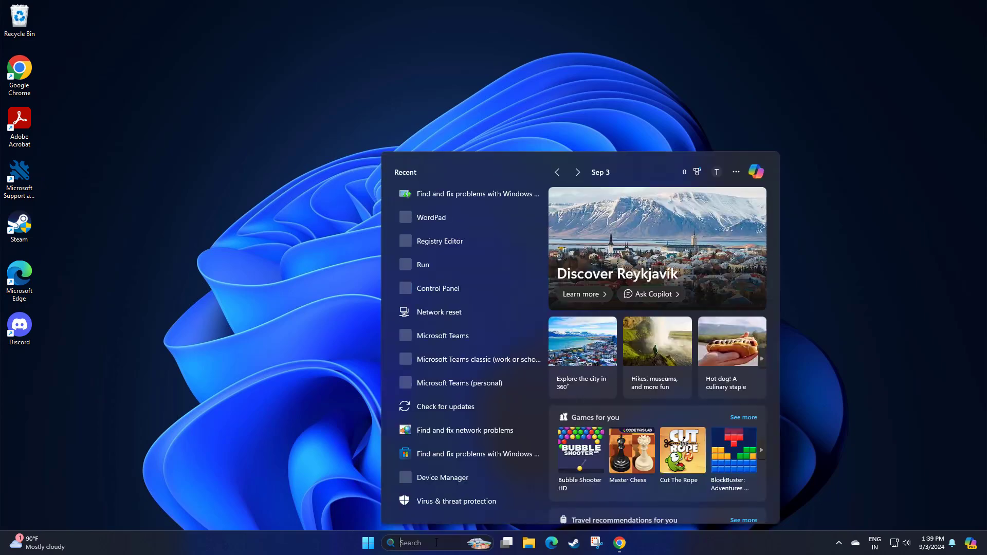
text(up)
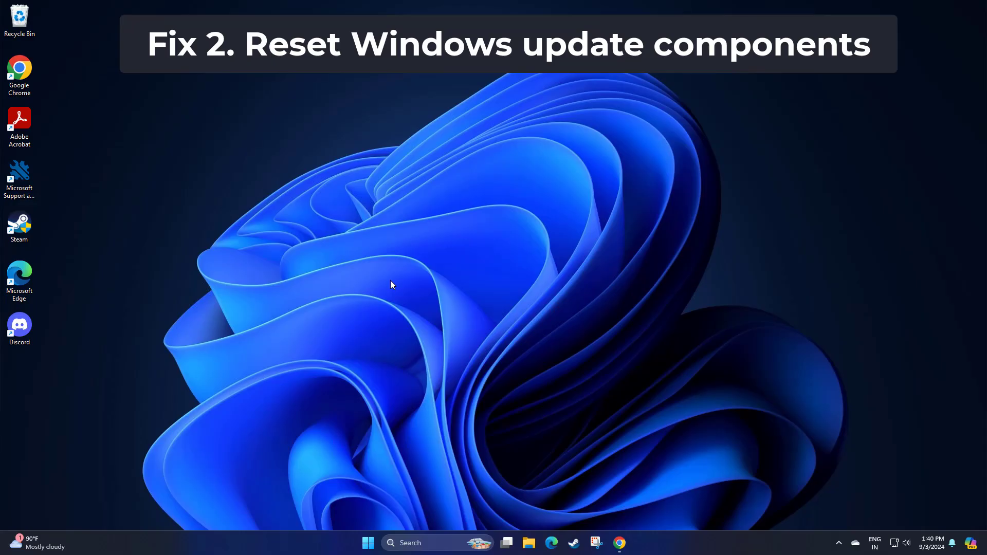
click(425, 535)
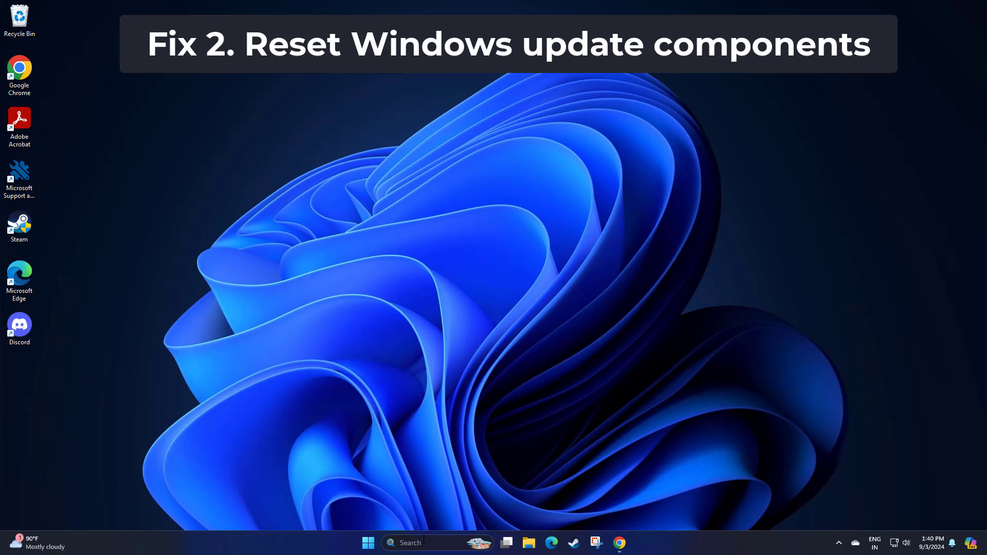
text(note)
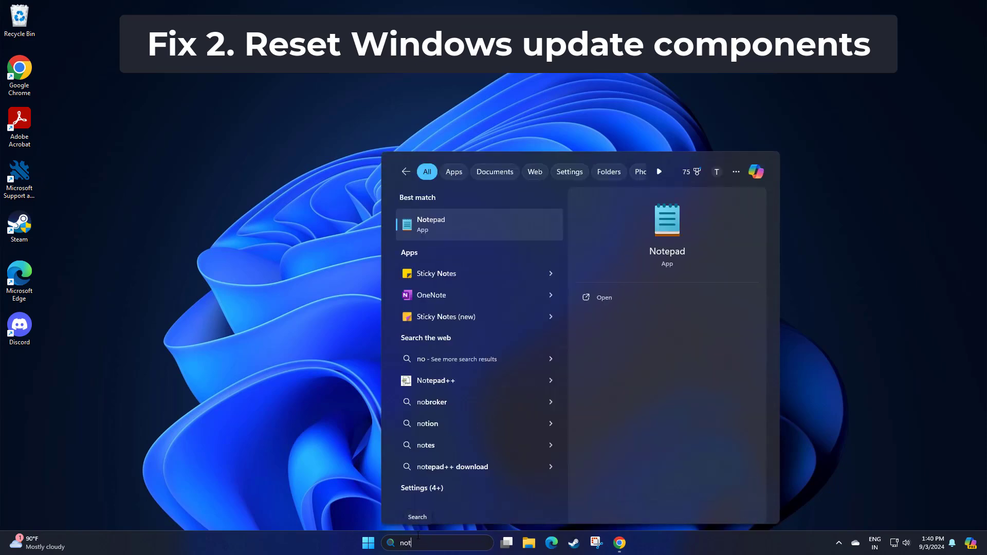
Launch Notepad, paste the 53-line Windows Update reset script, and start saving it
click(445, 222)
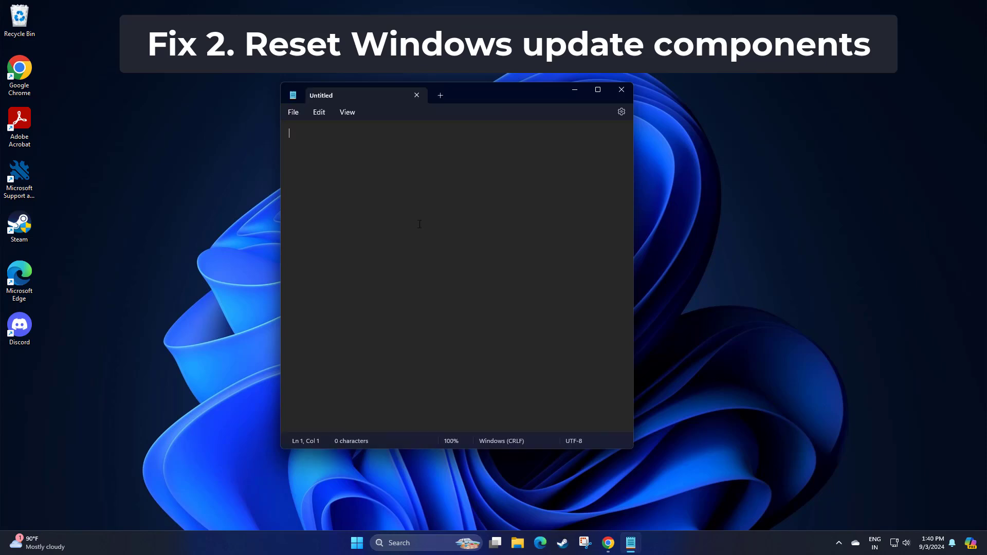
right_click(353, 188)
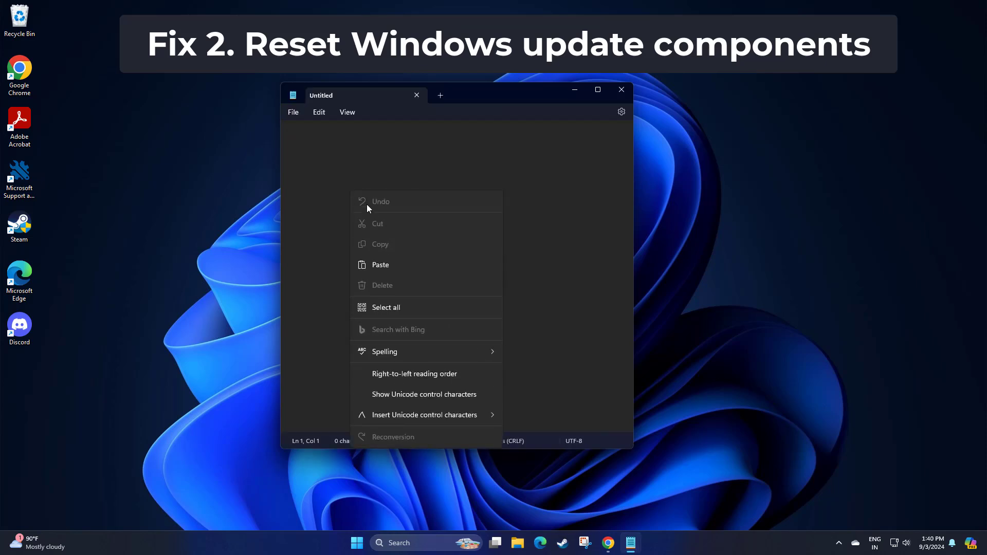
click(390, 267)
scroll(449, 306, up, 8)
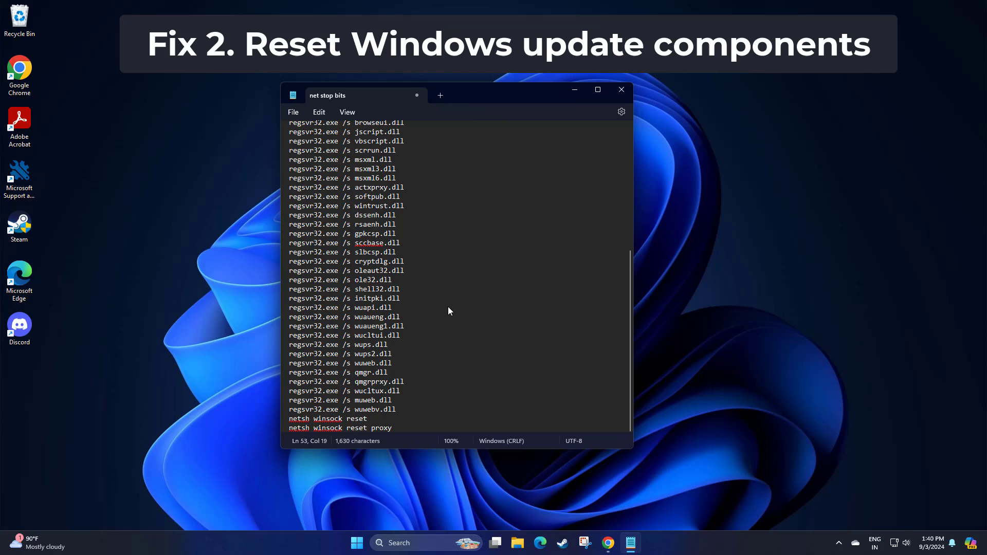
click(292, 113)
click(326, 189)
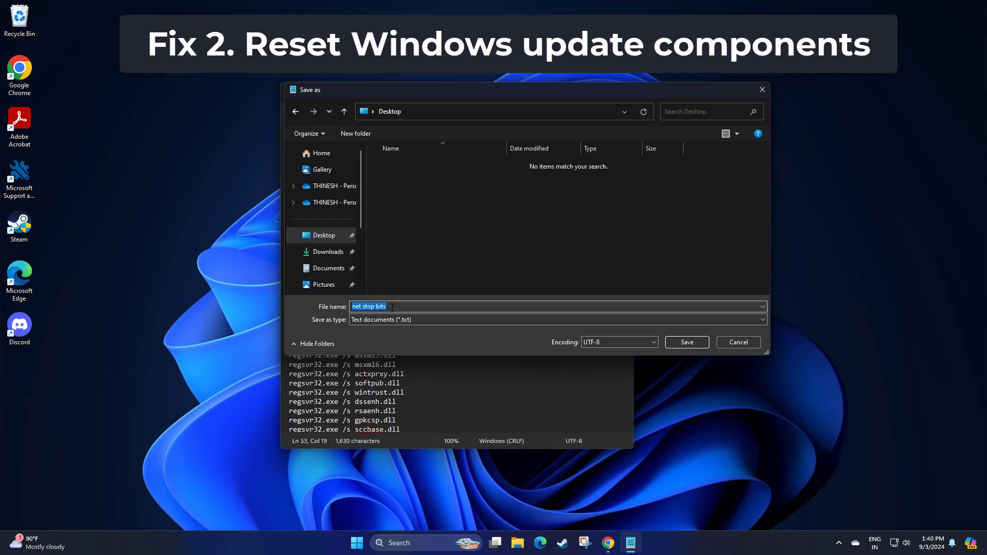
Save the script to the Desktop as 'reset windows components.bat' with type All files
text(reset)
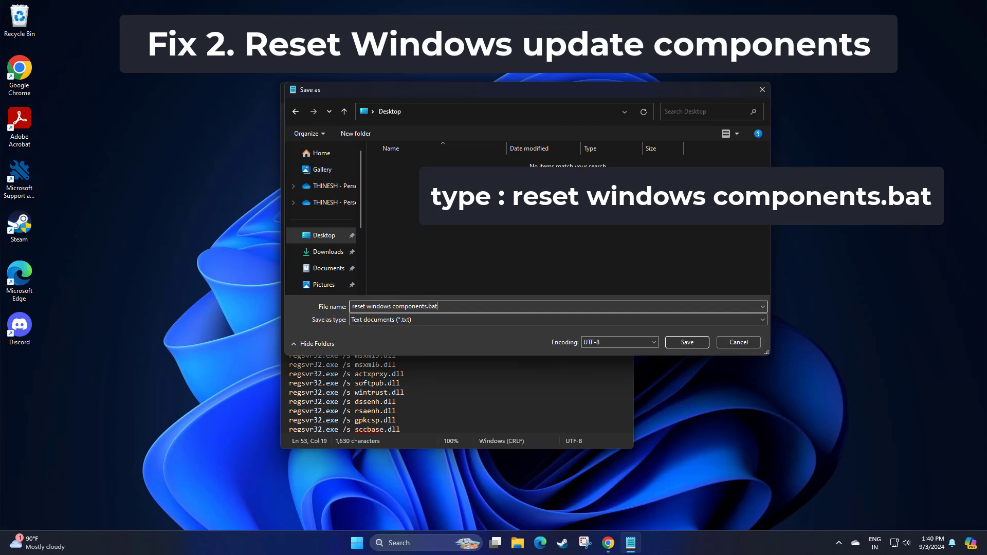
click(425, 320)
click(397, 337)
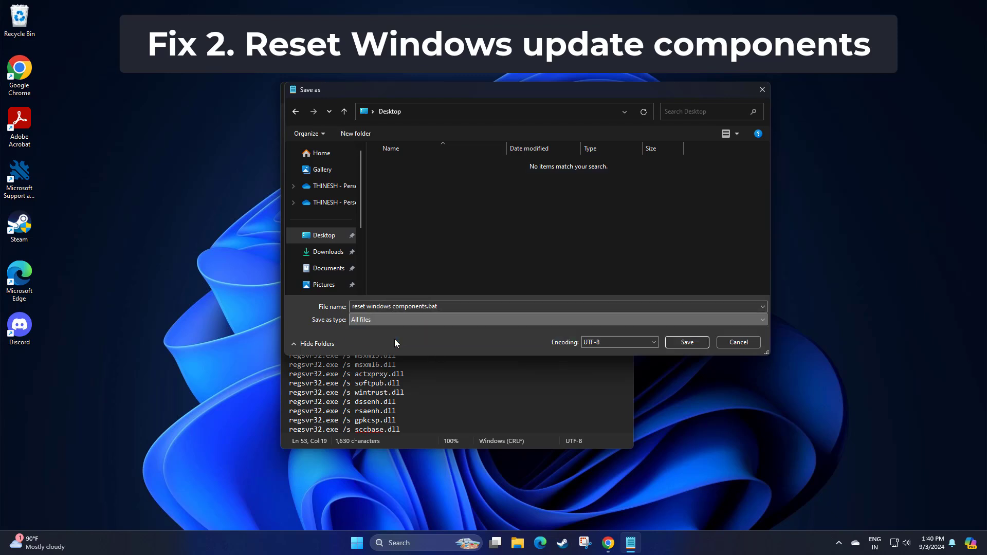
click(687, 341)
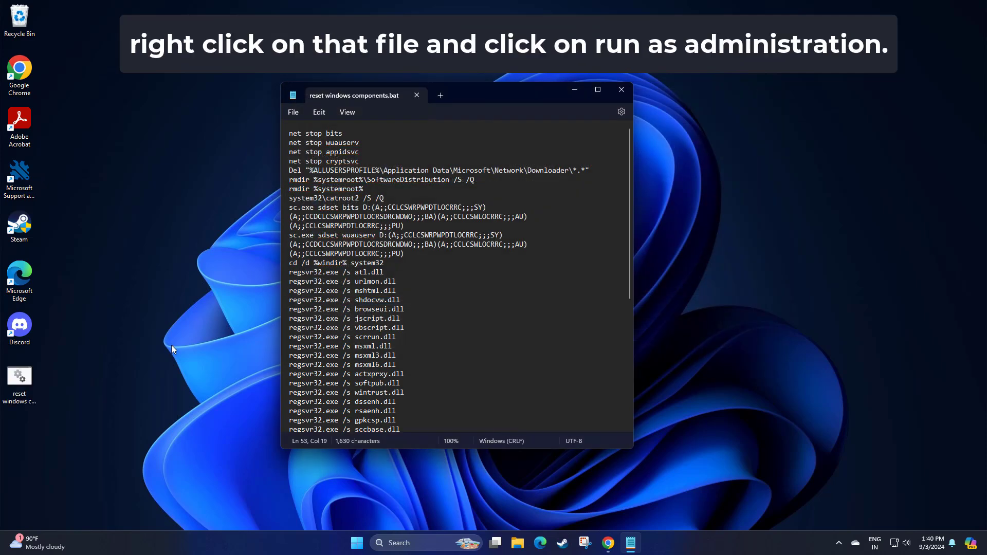
Run 'reset windows components.bat' as administrator and approve the User Account Control prompt
click(31, 383)
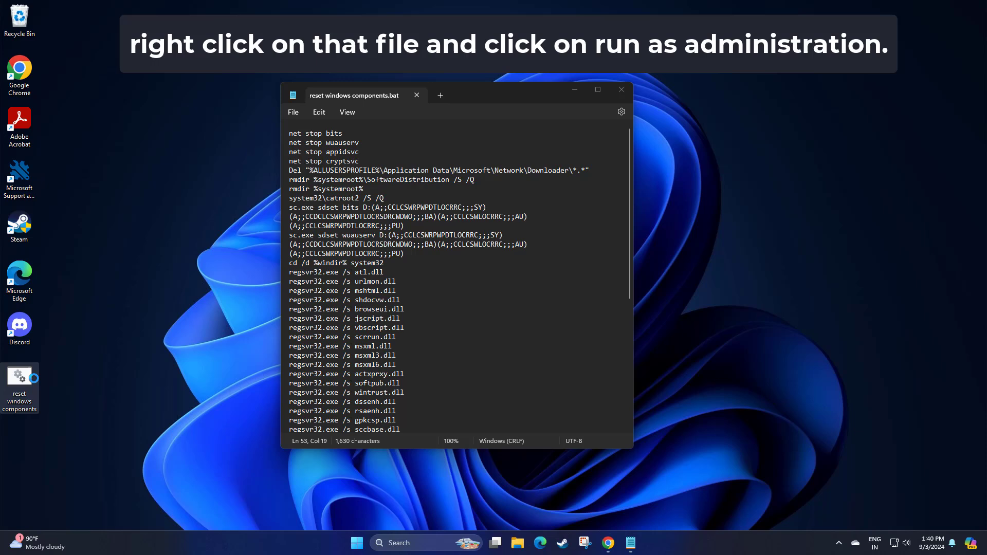
right_click(31, 382)
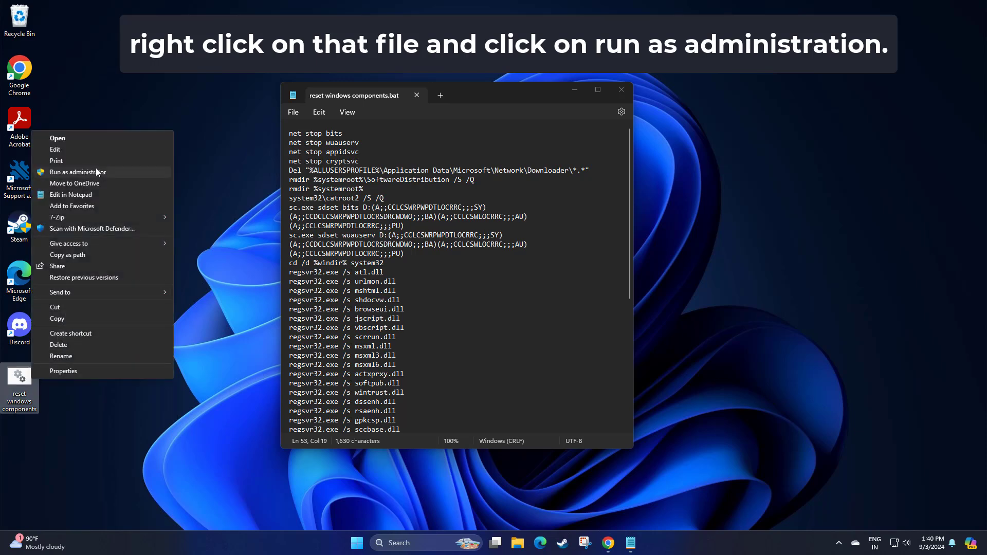
click(77, 173)
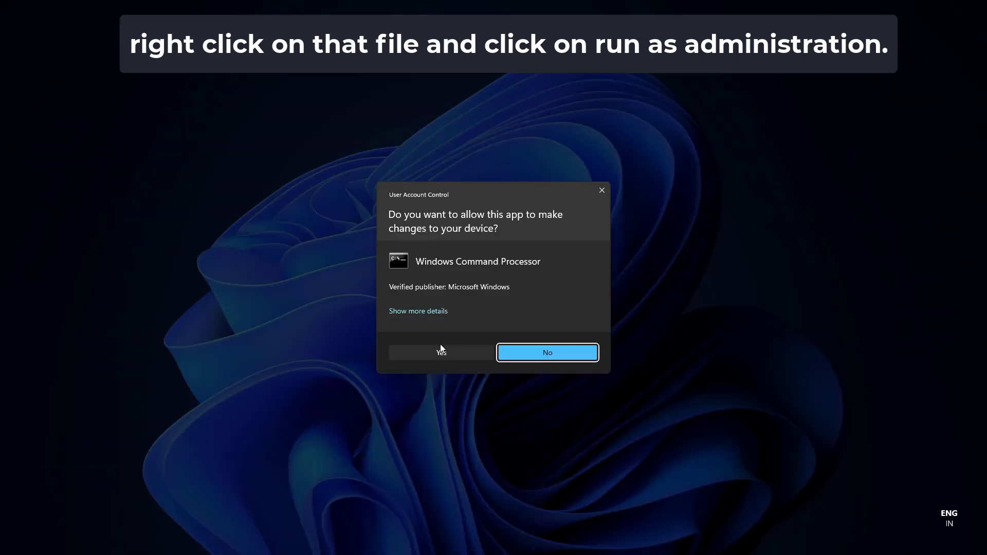
click(442, 353)
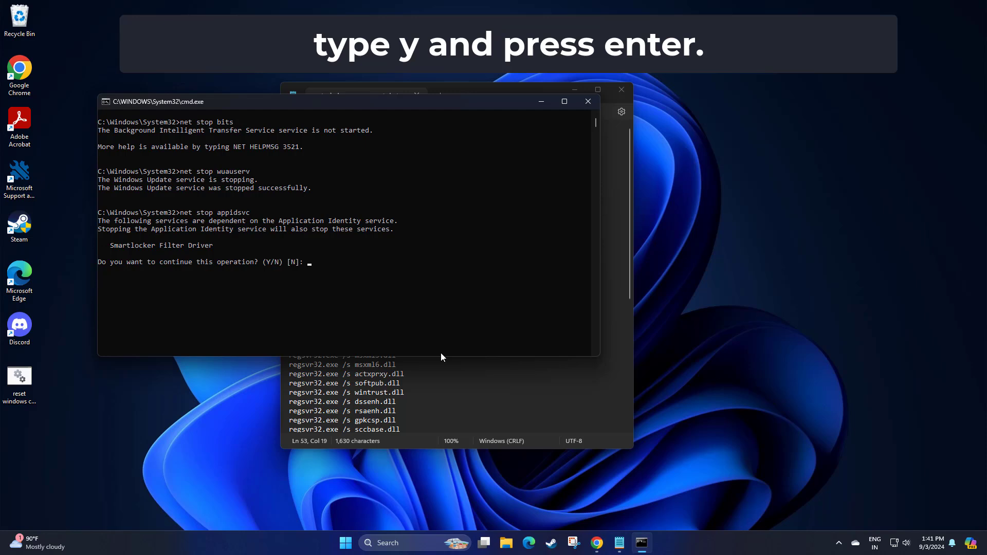
Answer Y to the service-stop and downloader-file prompts, then close the finished command window
text(y)
key(Return)
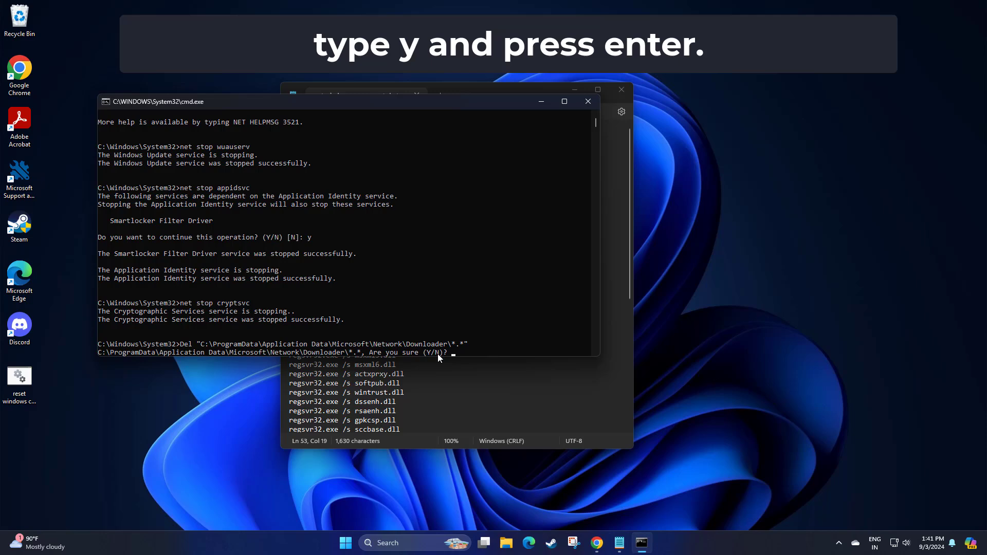
text(y)
key(Return)
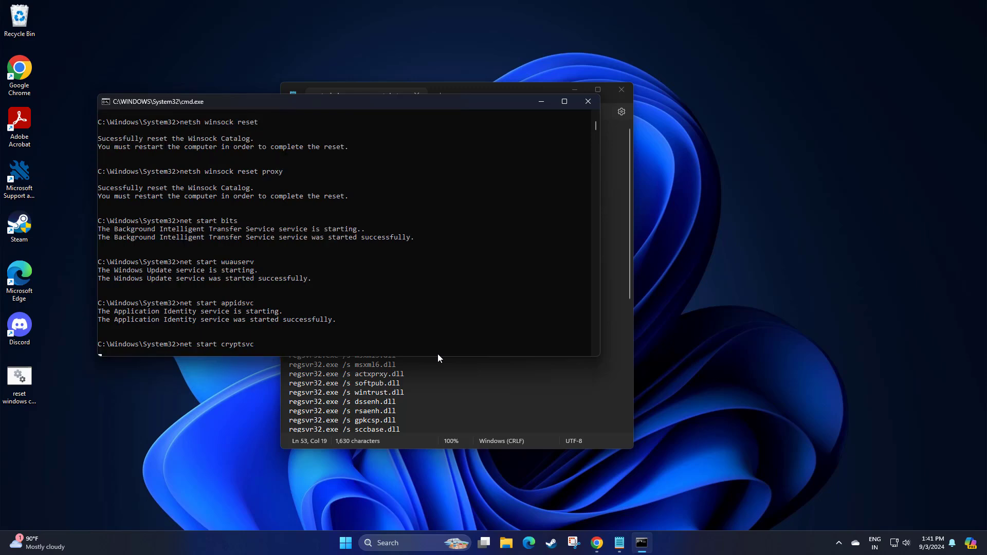
click(620, 90)
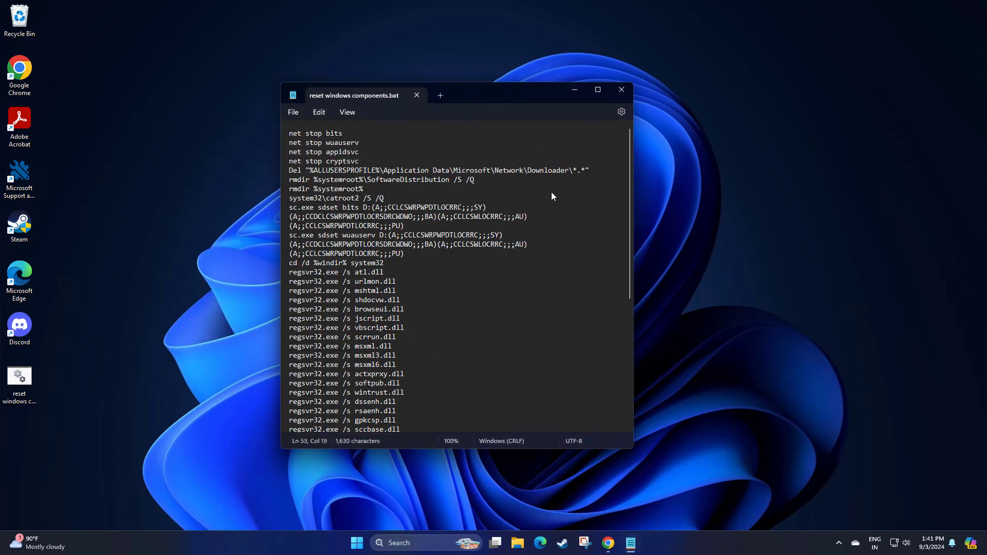
Bring up the Start menu's power options showing Lock, Sleep, Shut down and Restart
click(377, 548)
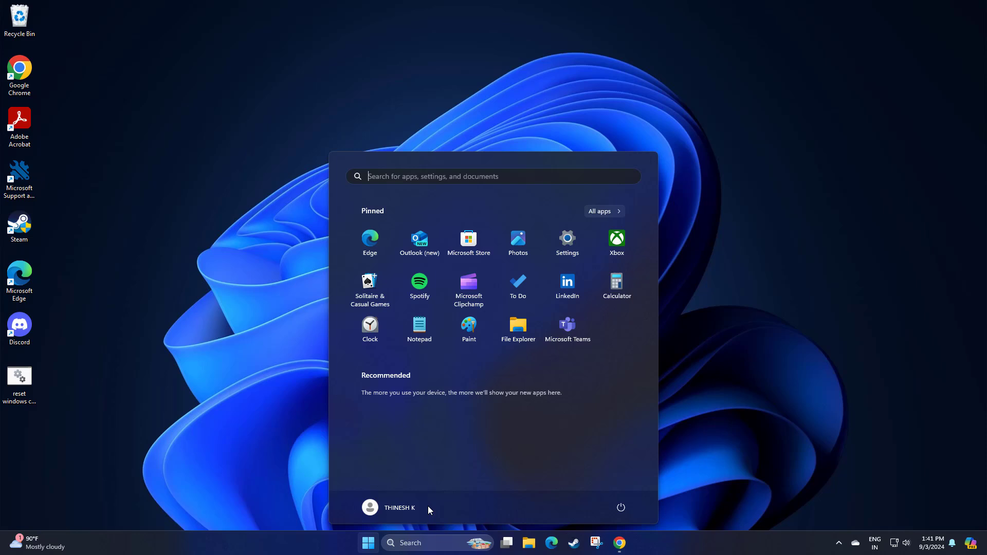
click(620, 506)
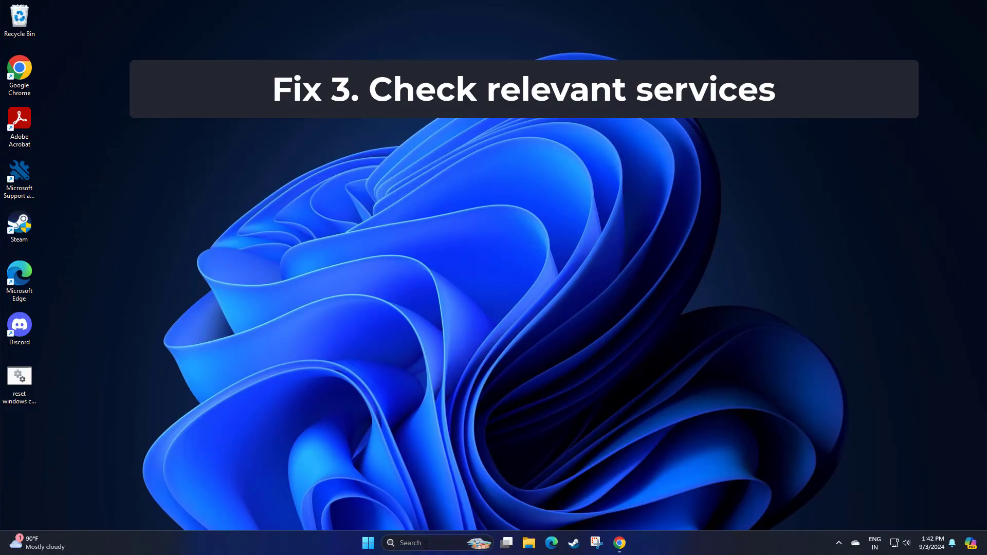
Search Windows for 'services' and launch the Services console
click(426, 545)
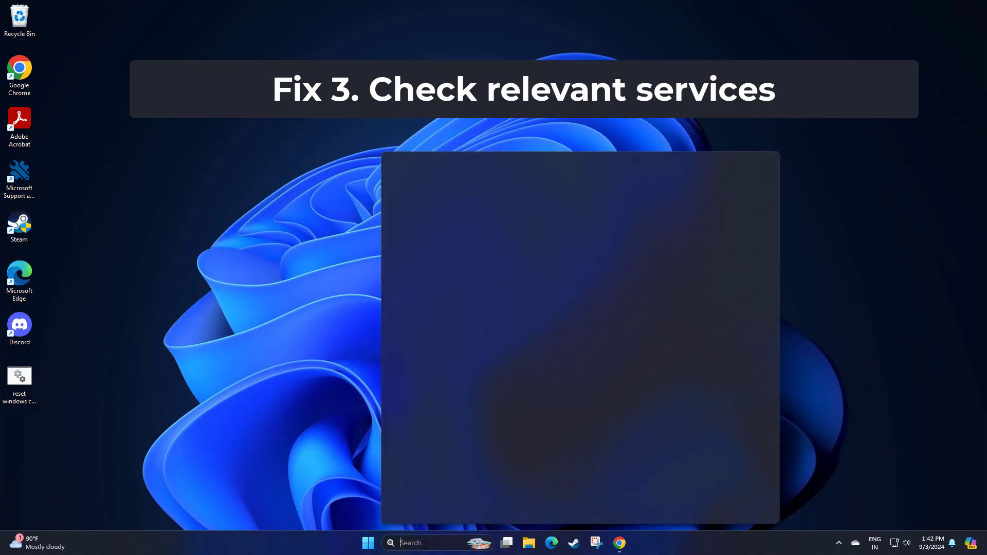
text(services)
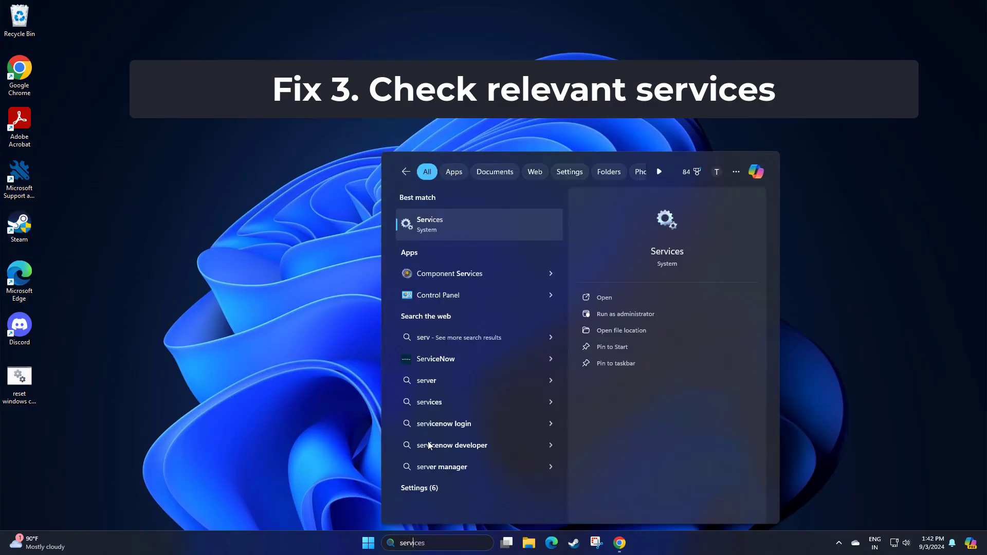
click(468, 220)
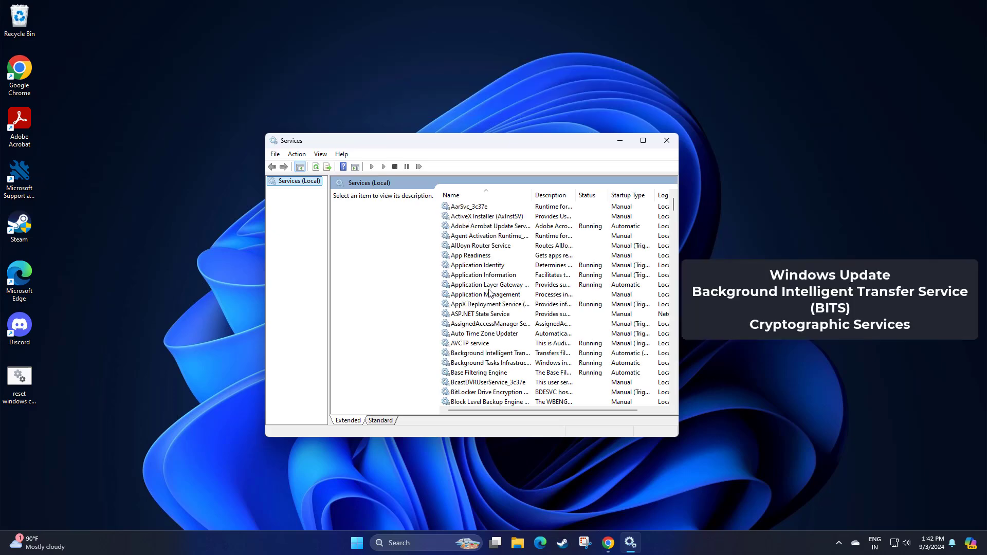
Set Background Intelligent Transfer Service startup type to Automatic, apply it, and restart the service
click(485, 354)
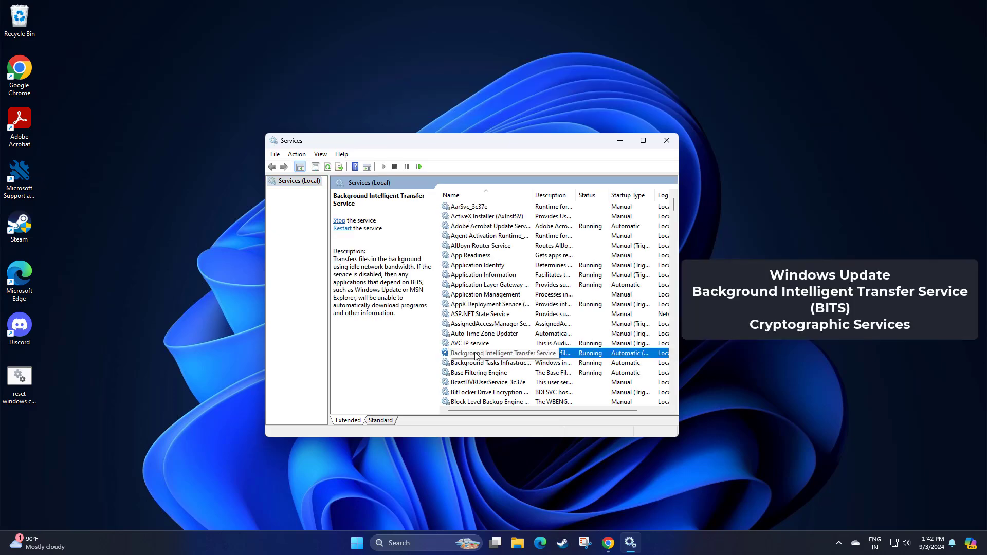
double_click(476, 355)
click(439, 281)
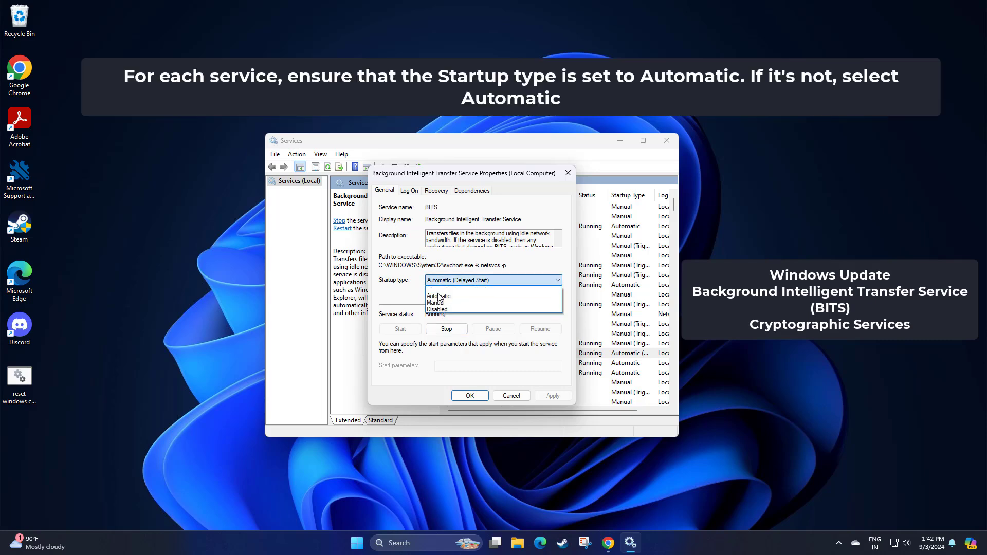
click(439, 296)
click(553, 396)
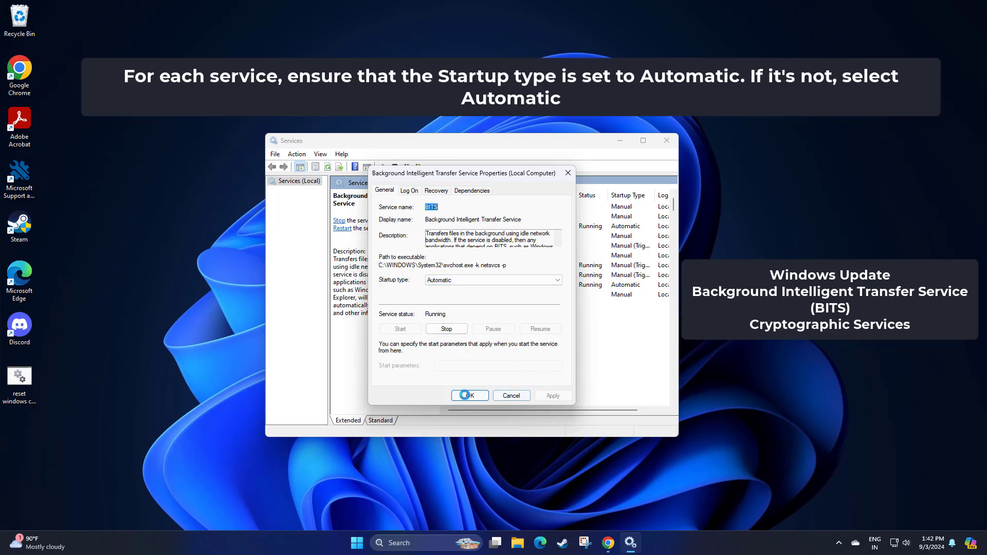
click(467, 395)
right_click(479, 353)
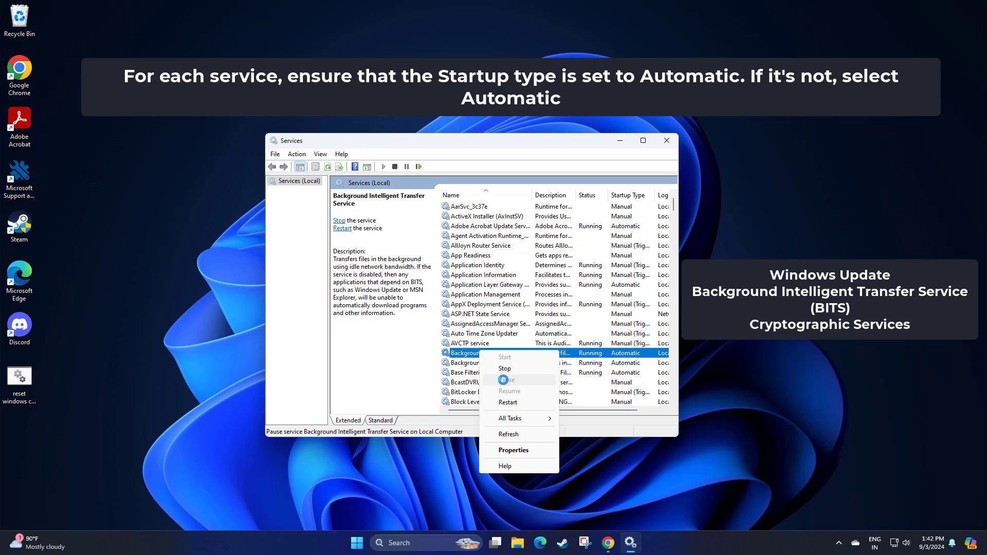
click(508, 402)
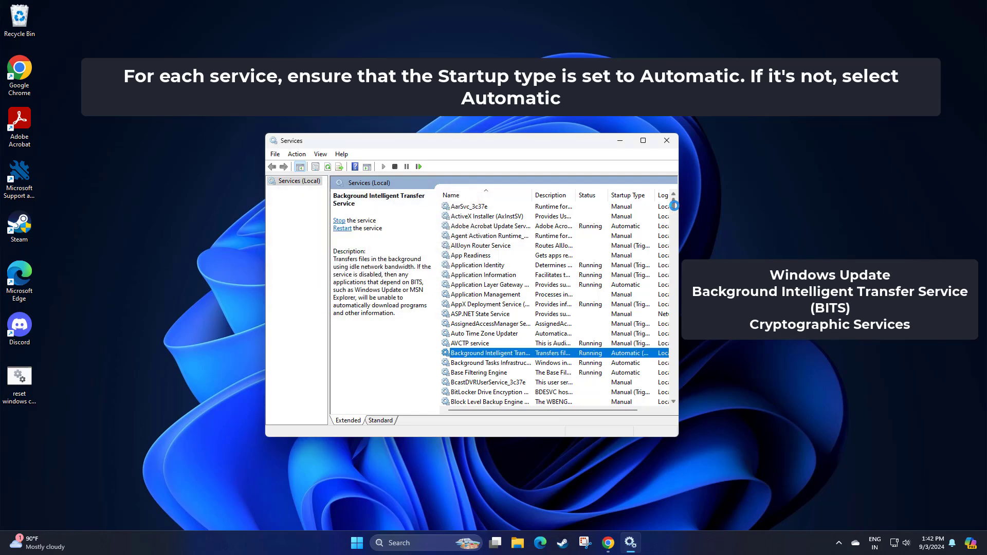
Confirm Cryptographic Services keeps its Automatic startup type
drag(673, 206, 674, 227)
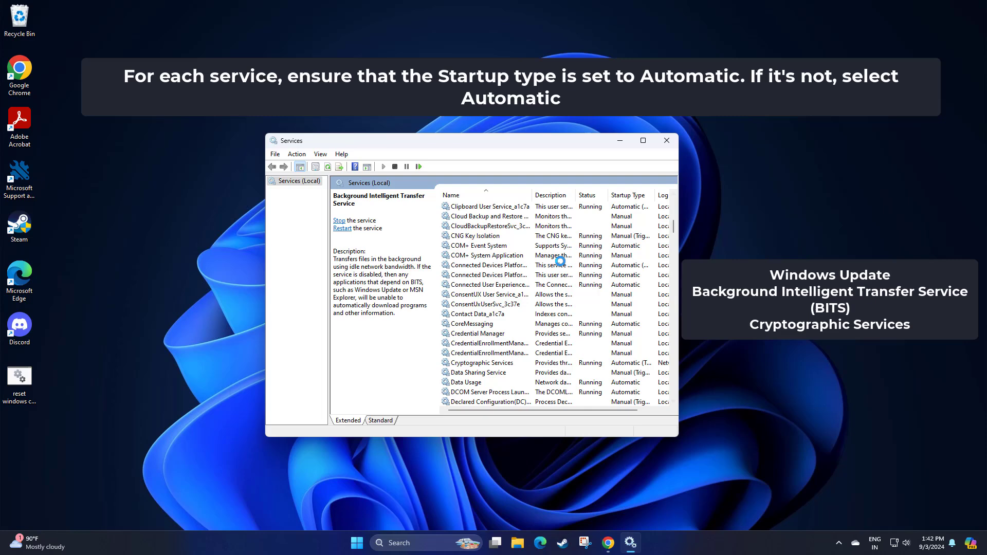
scroll(521, 306, down, 2)
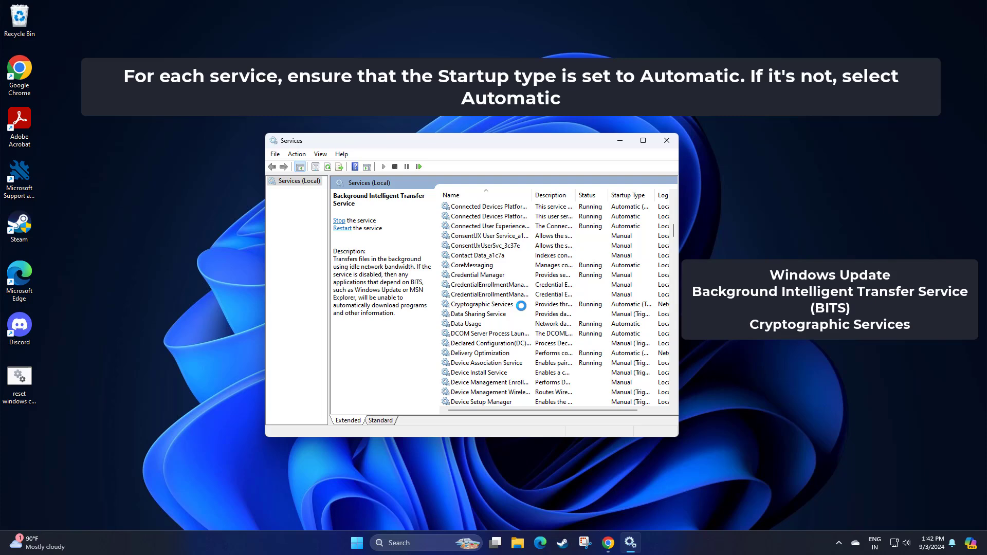
scroll(521, 306, up, 1)
scroll(521, 306, up, 4)
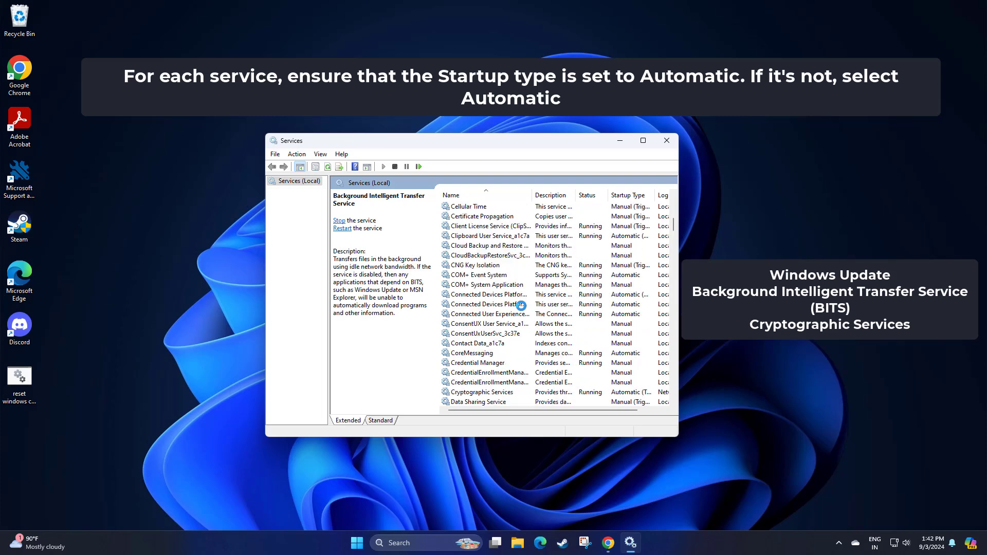
scroll(521, 305, up, 1)
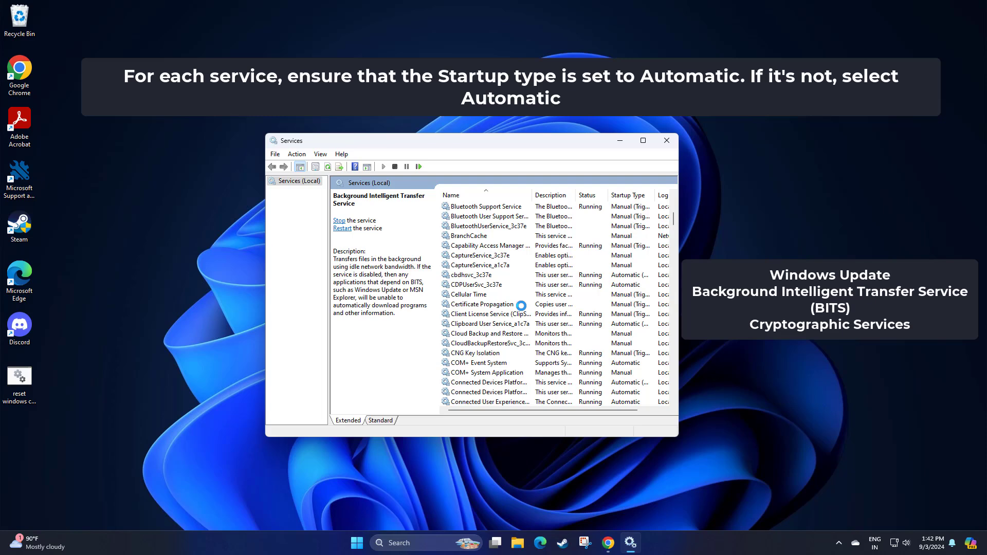
scroll(521, 306, down, 2)
scroll(521, 305, down, 2)
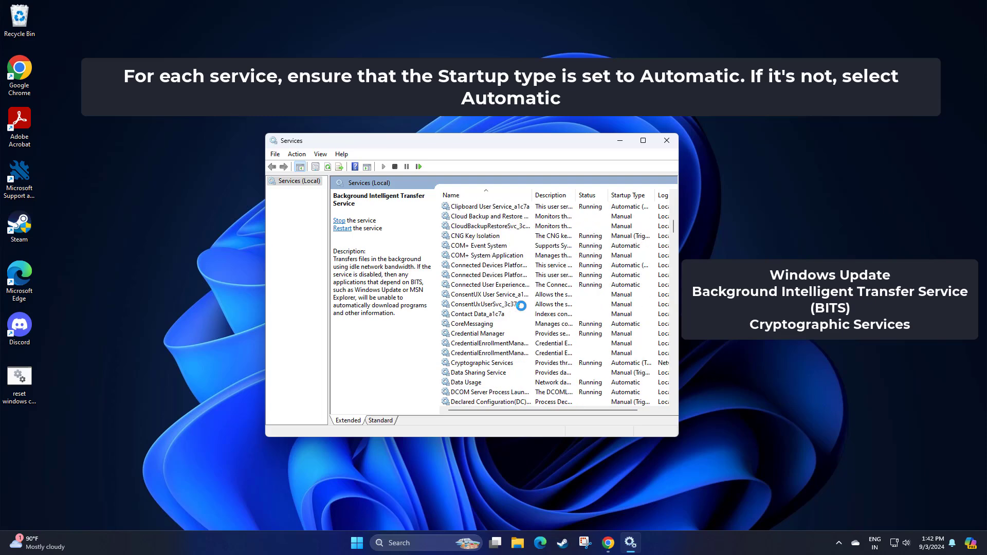
double_click(504, 360)
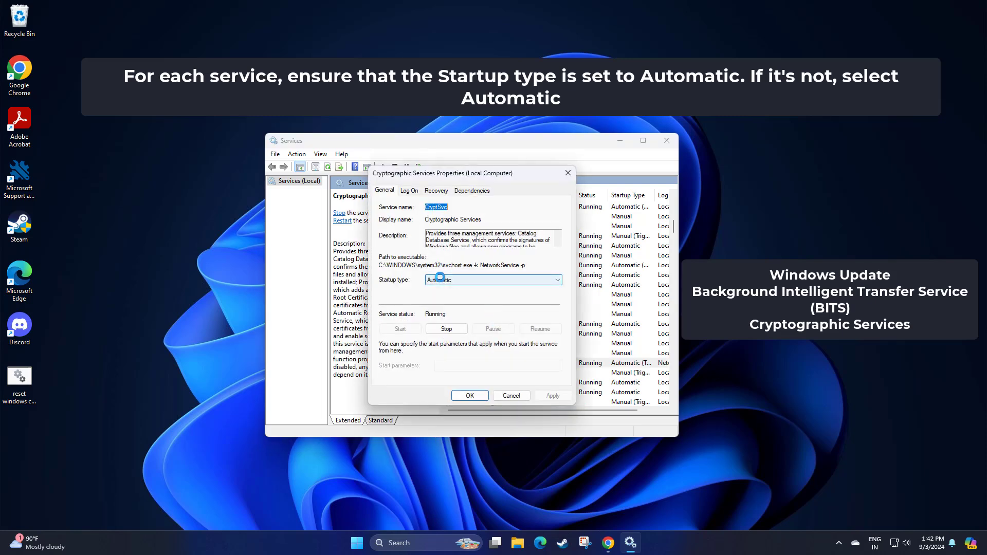
click(467, 394)
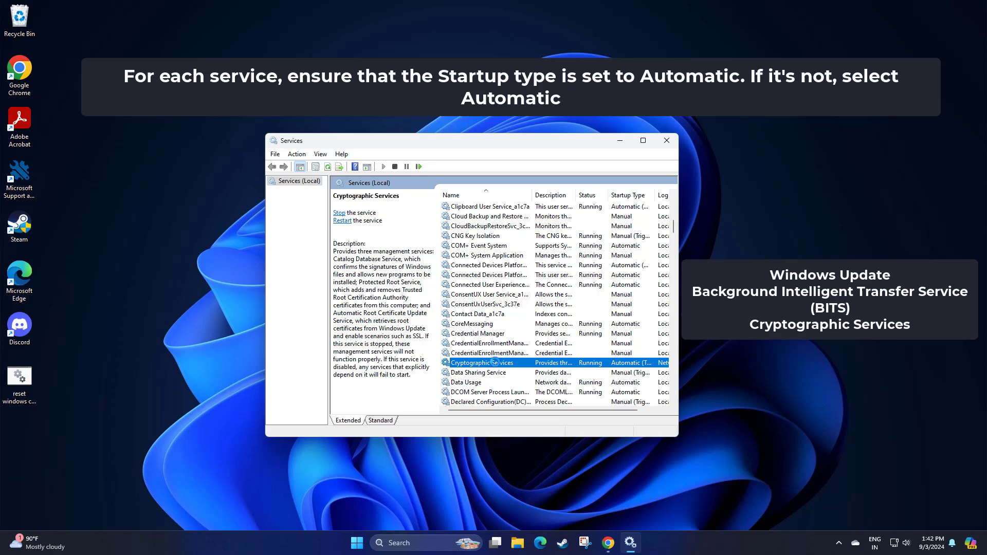
Restart Cryptographic Services along with its dependent services
right_click(495, 362)
click(524, 414)
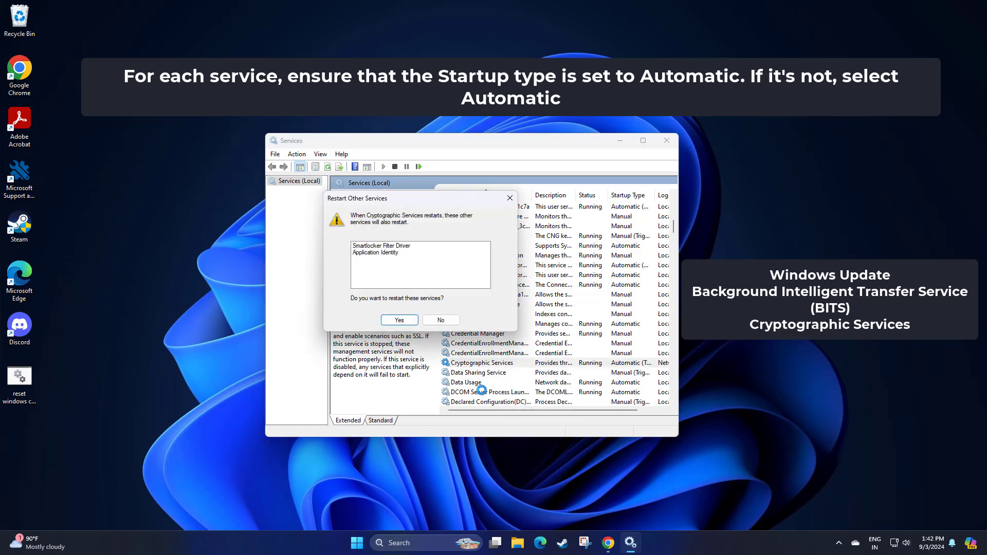
click(403, 320)
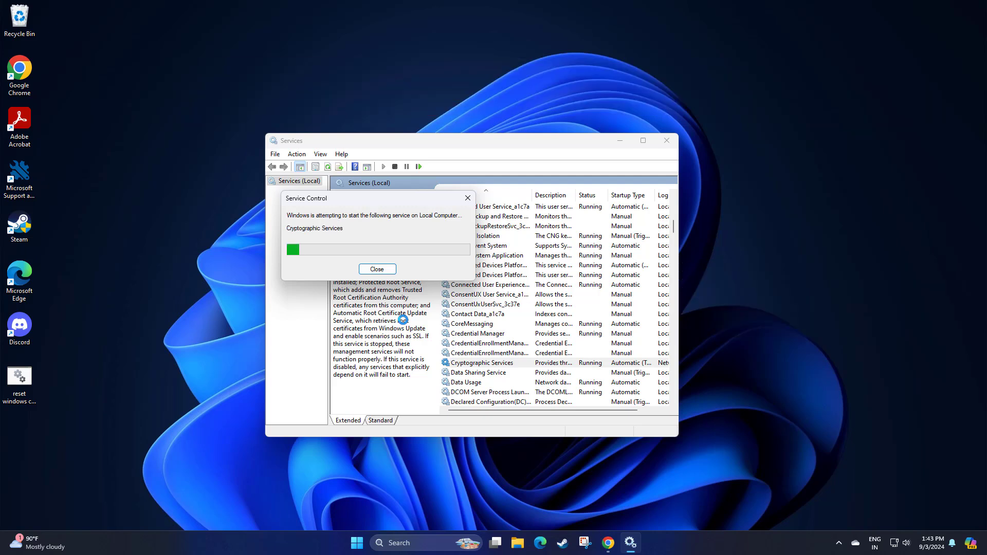
Confirm the Windows Update service keeps its Automatic startup type
click(475, 322)
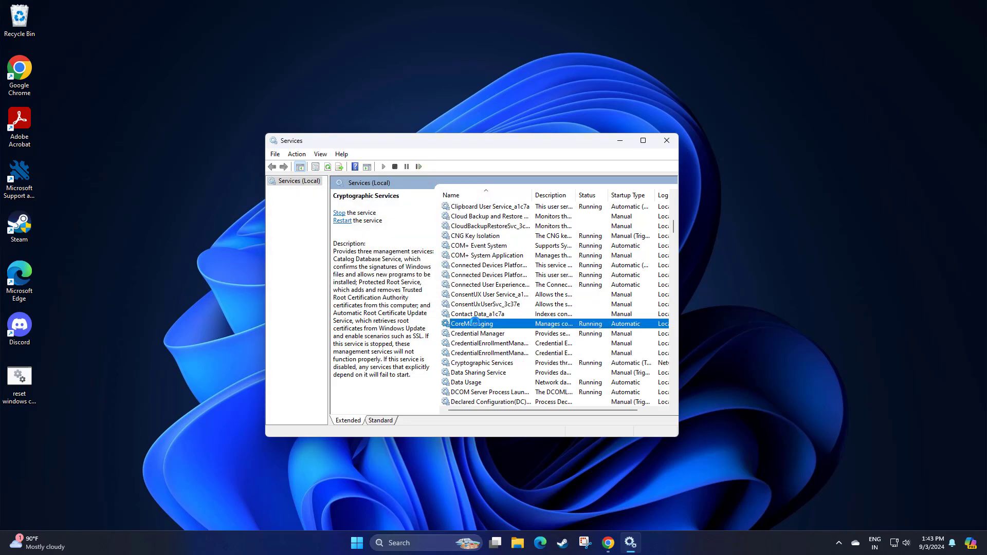
key(w)
scroll(475, 320, down, 2)
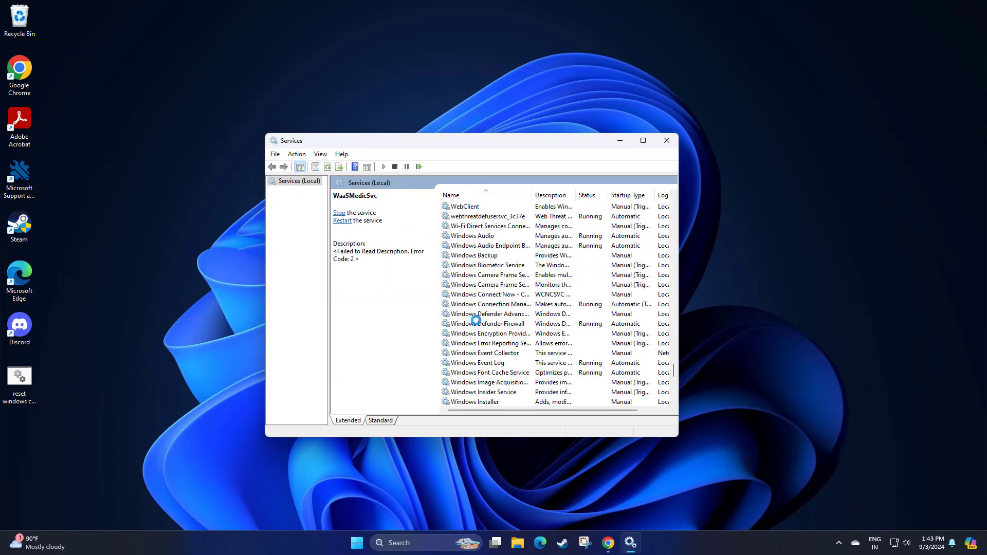
scroll(475, 321, down, 8)
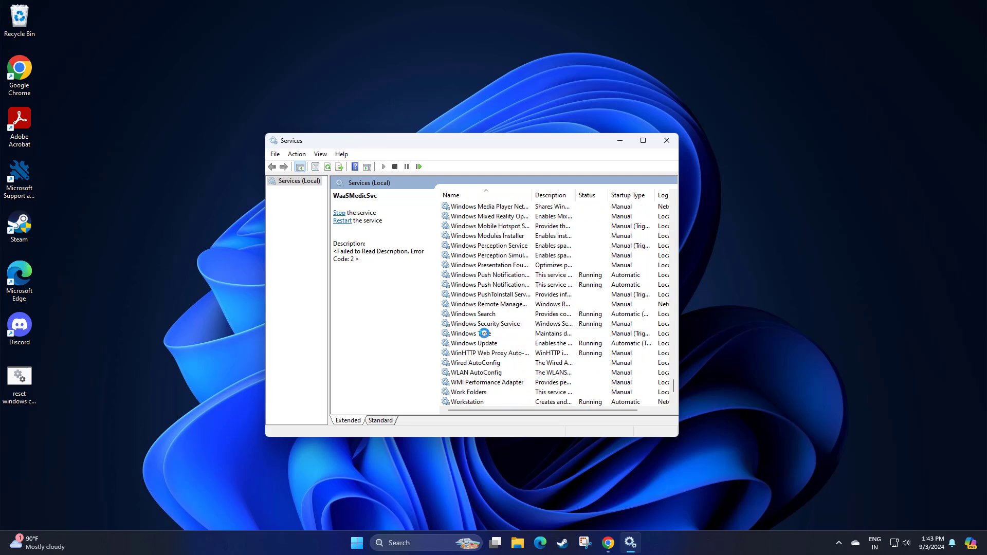
click(489, 343)
double_click(498, 341)
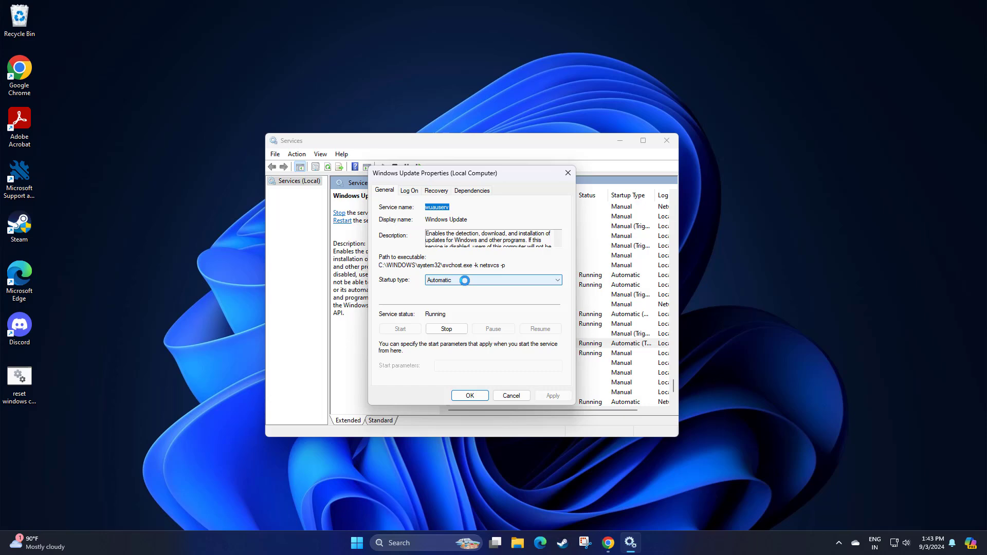
click(471, 395)
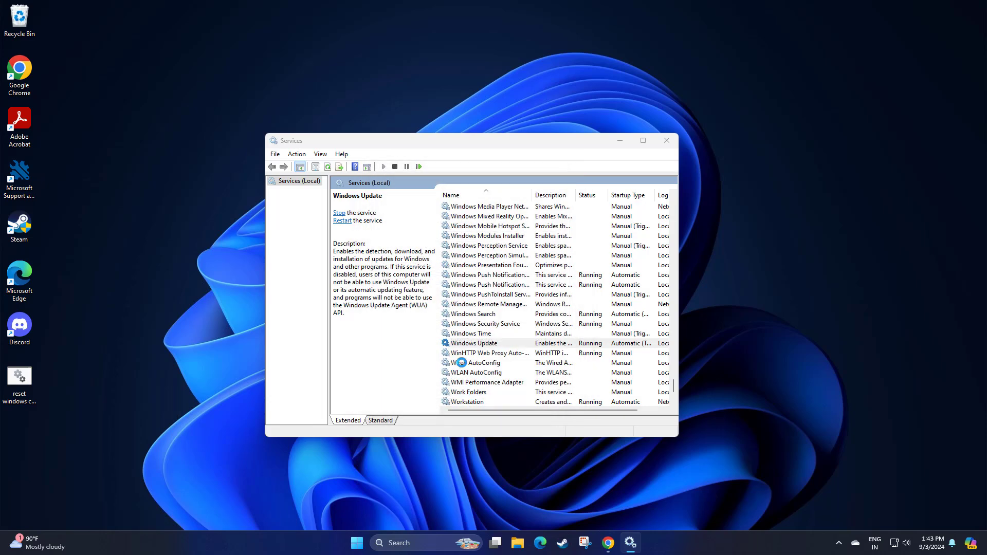
Restart the Windows Update service and close the Services window
right_click(460, 343)
click(486, 392)
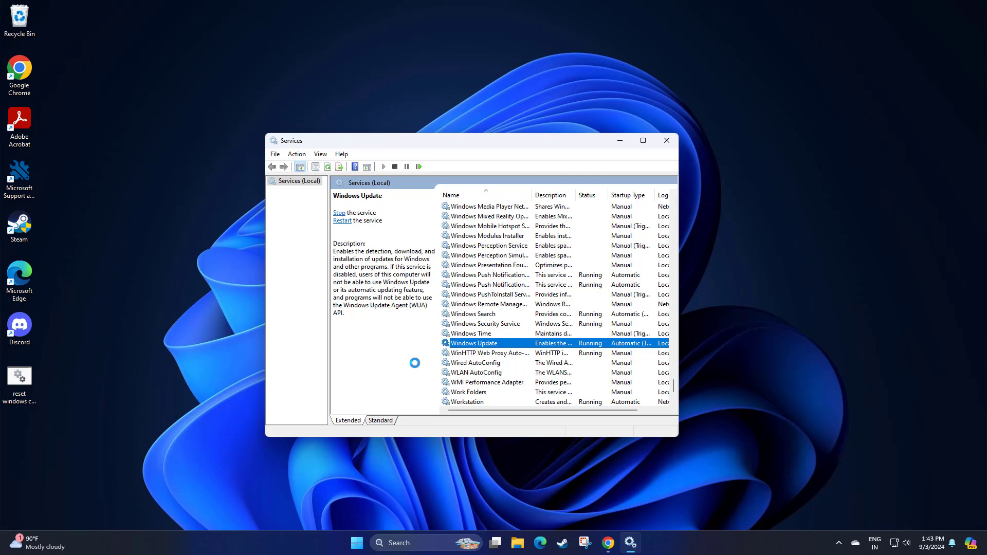
click(667, 141)
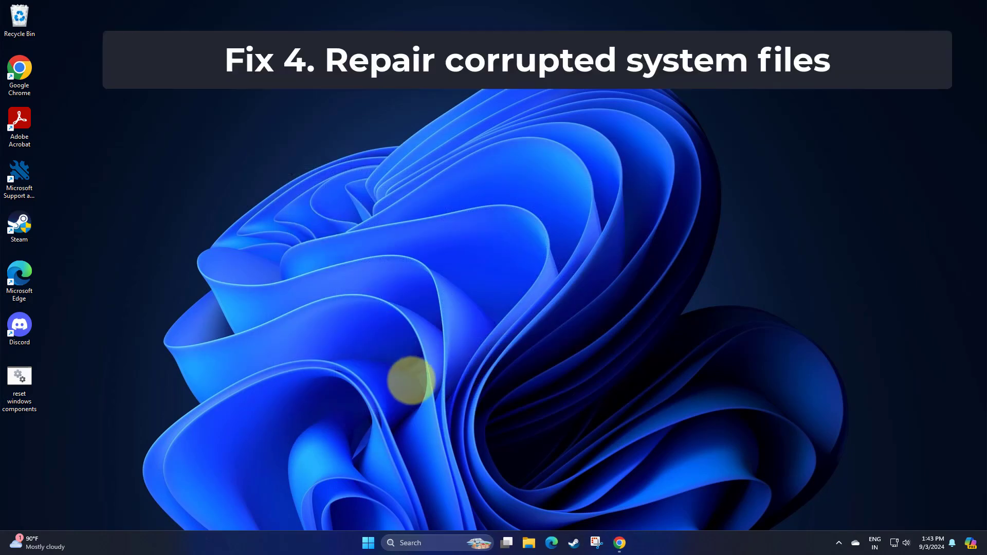
Search 'cmd' and run Command Prompt as administrator, approving the UAC prompt
key(super+r)
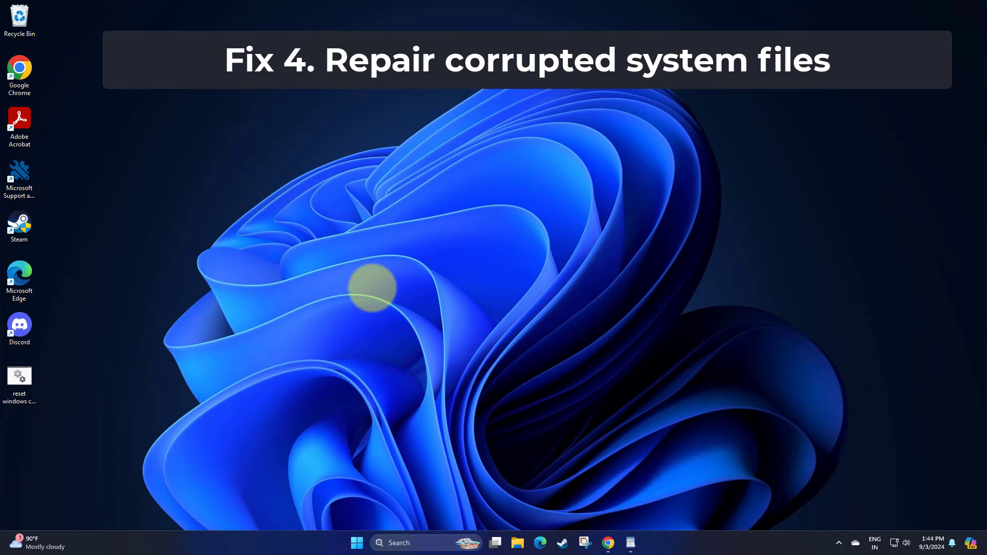
click(419, 542)
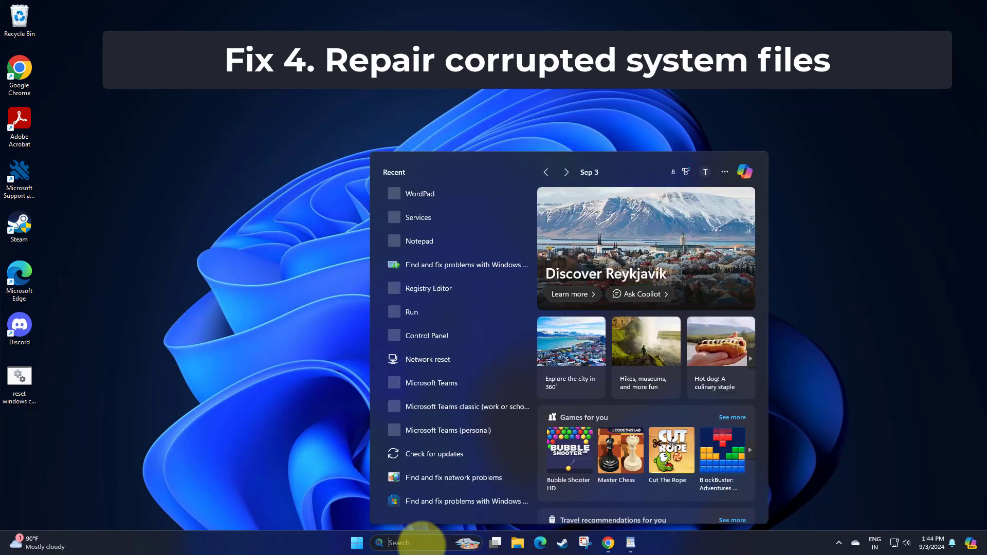
text(cmd)
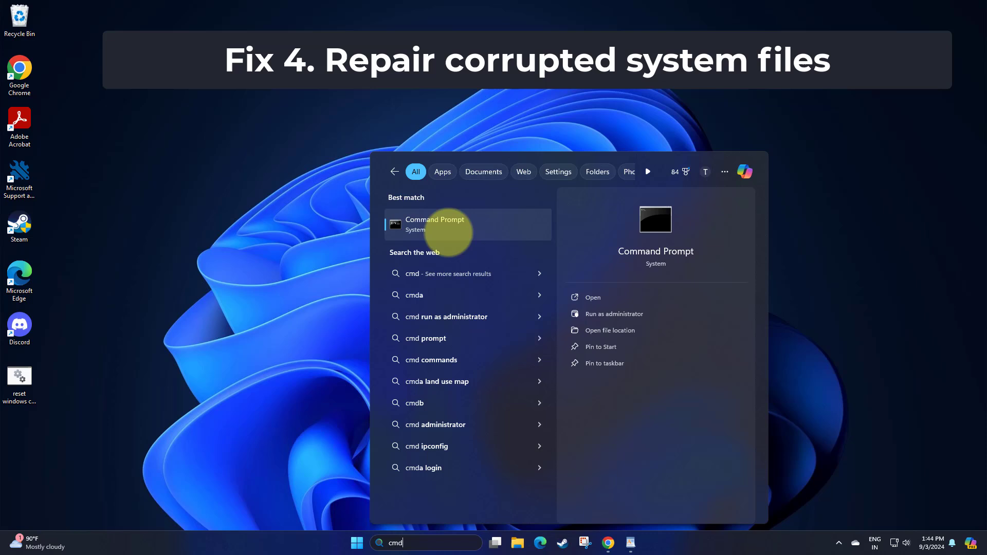
right_click(445, 219)
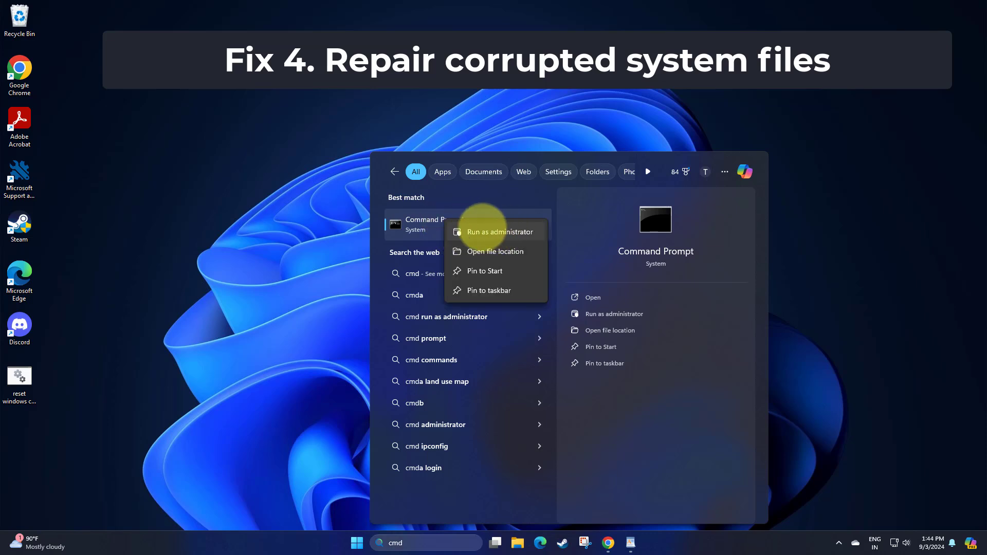
click(483, 228)
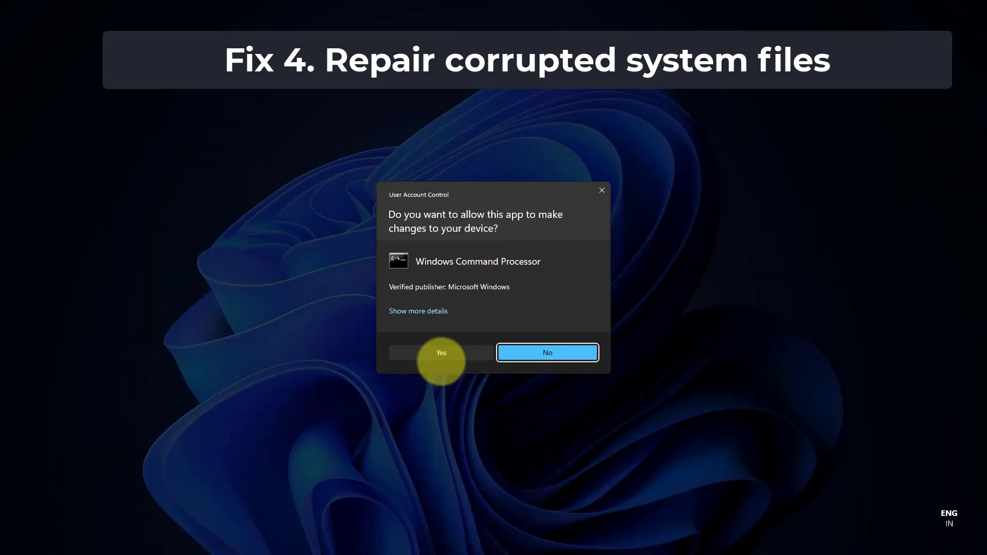
click(438, 354)
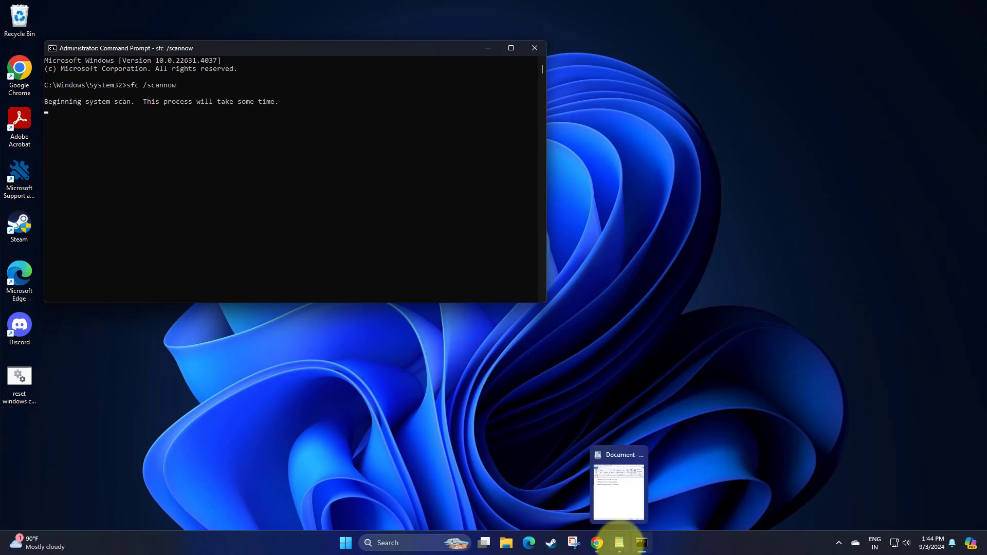
Select the three DISM command lines in WordPad, then search 'up' from the desktop
click(620, 542)
drag(782, 257, 613, 201)
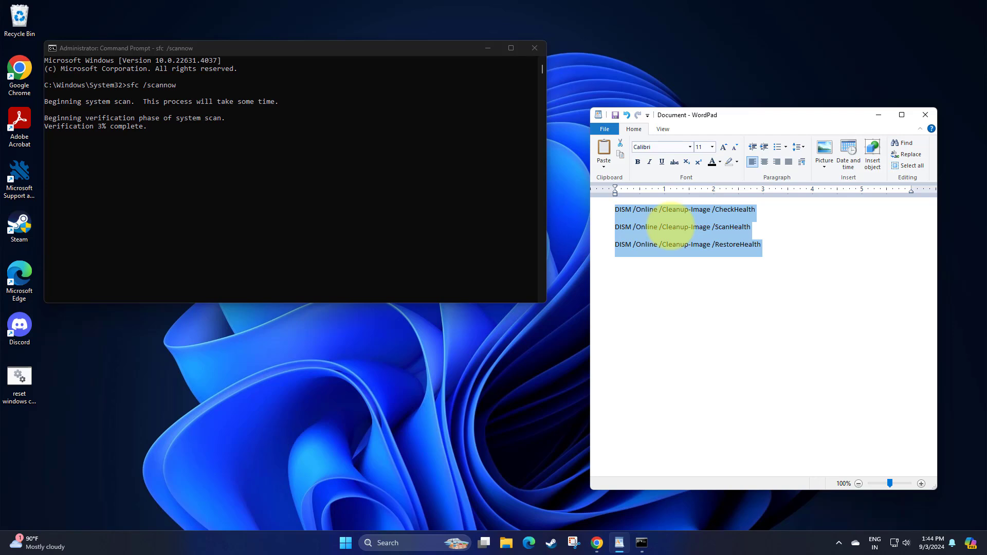
key(super+d)
click(407, 540)
text(up)
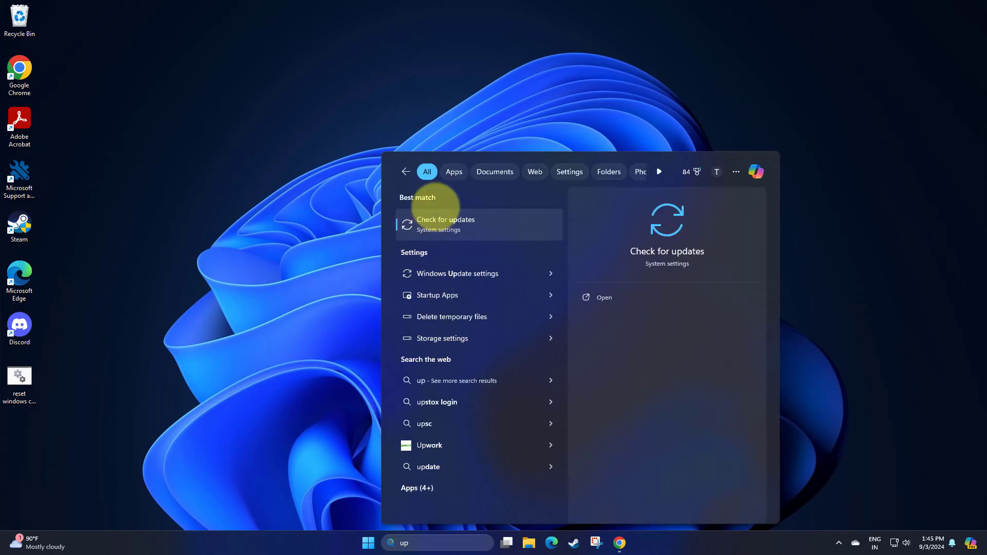
Open the 'Check for updates' best match to launch Settings > Windows Update
click(437, 214)
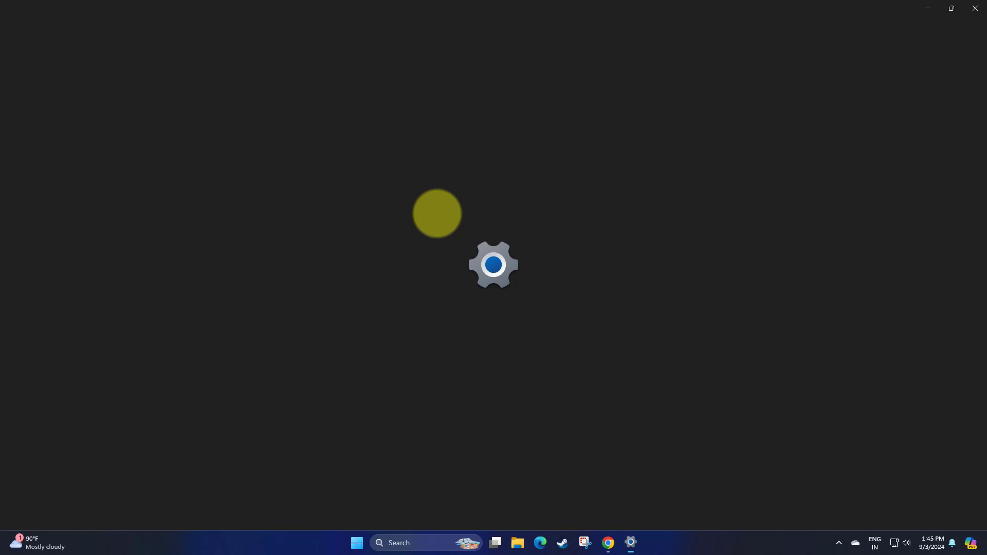